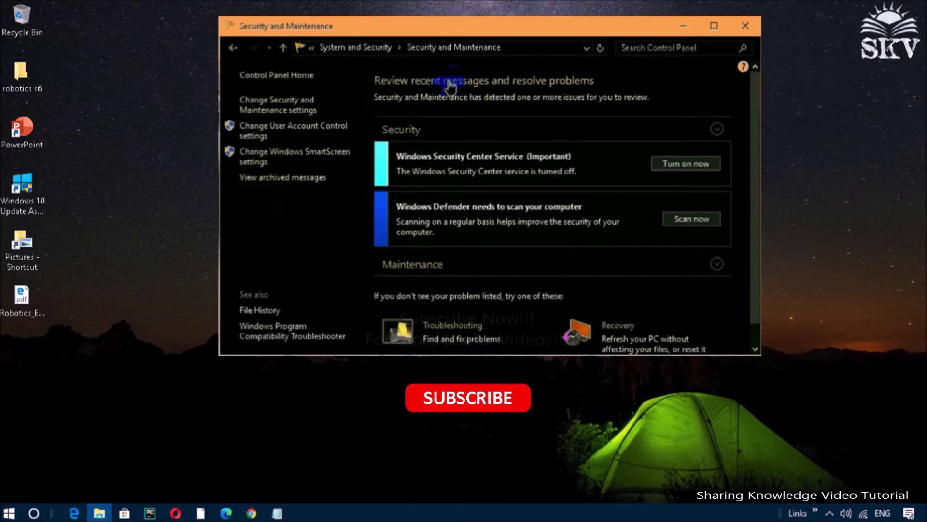
- Dismiss the definitions update error and restart the stopped Windows Defender service
left_click(688, 218)
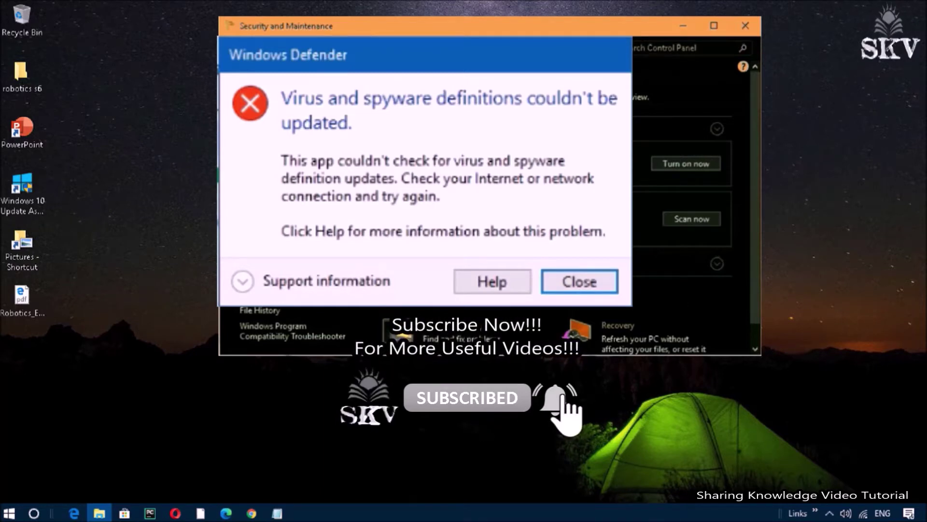
key("Return")
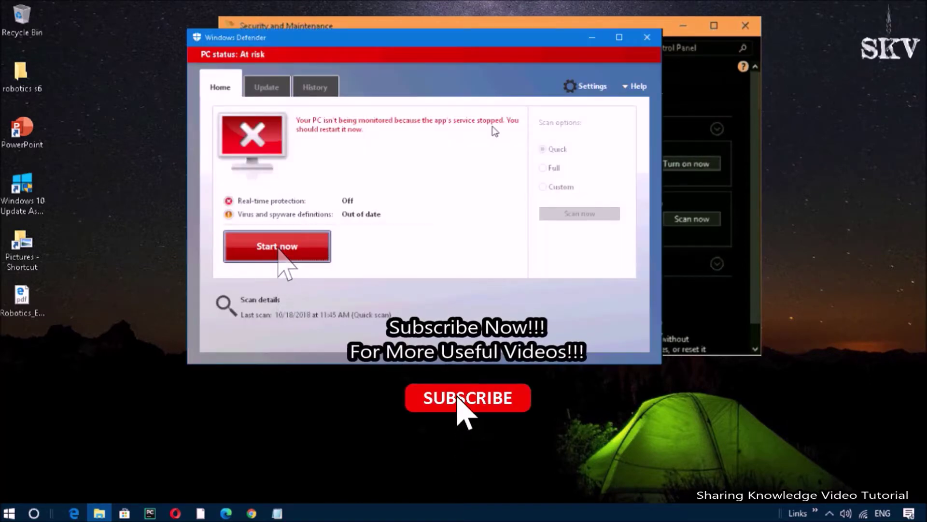
left_click(278, 247)
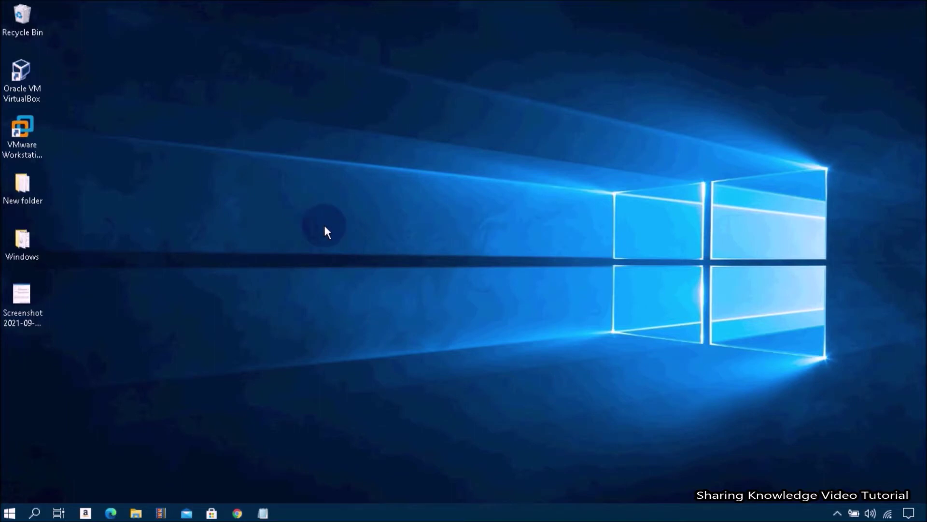
- Run services.msc from the Run dialog, replacing the previous command
key("super+r")
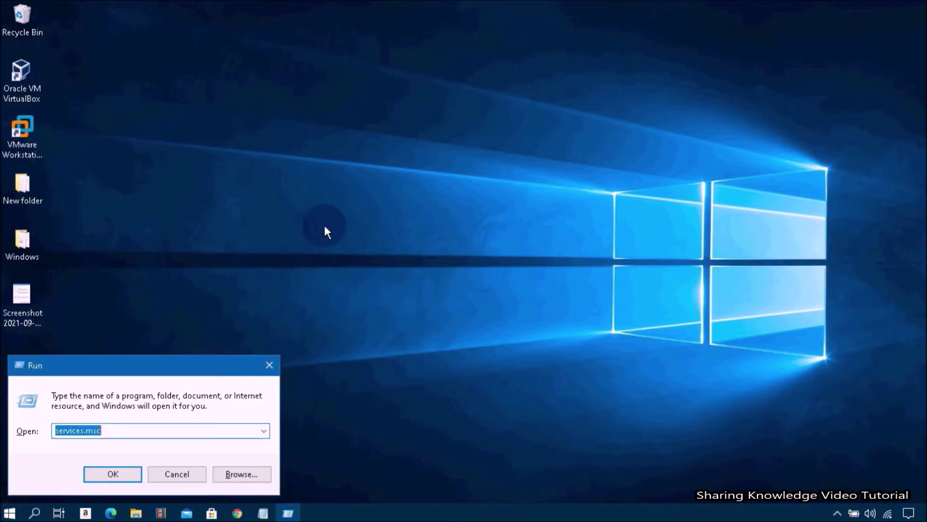
key("BackSpace")
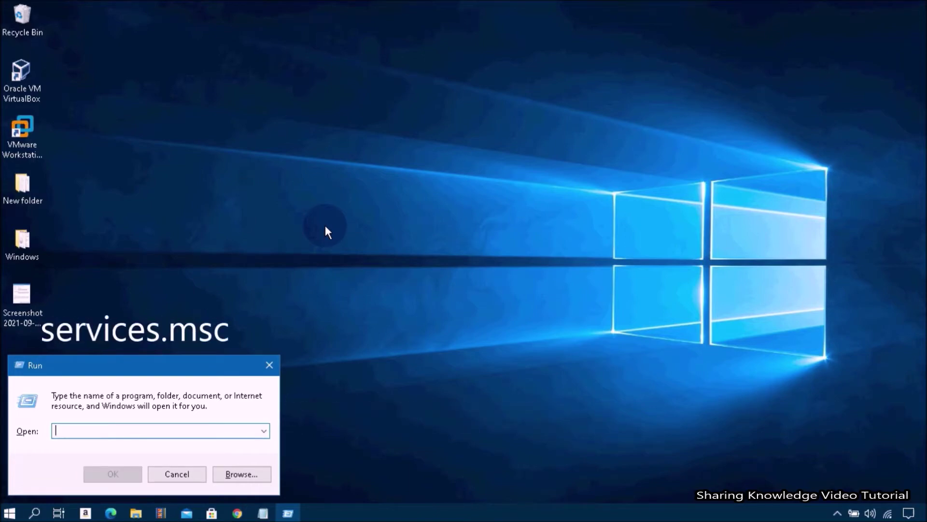
type("services.msc")
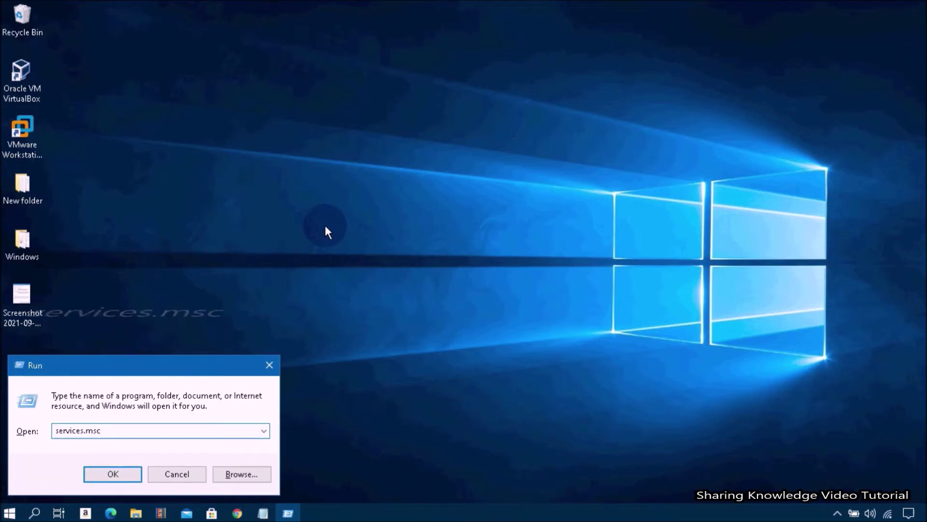
key("Return")
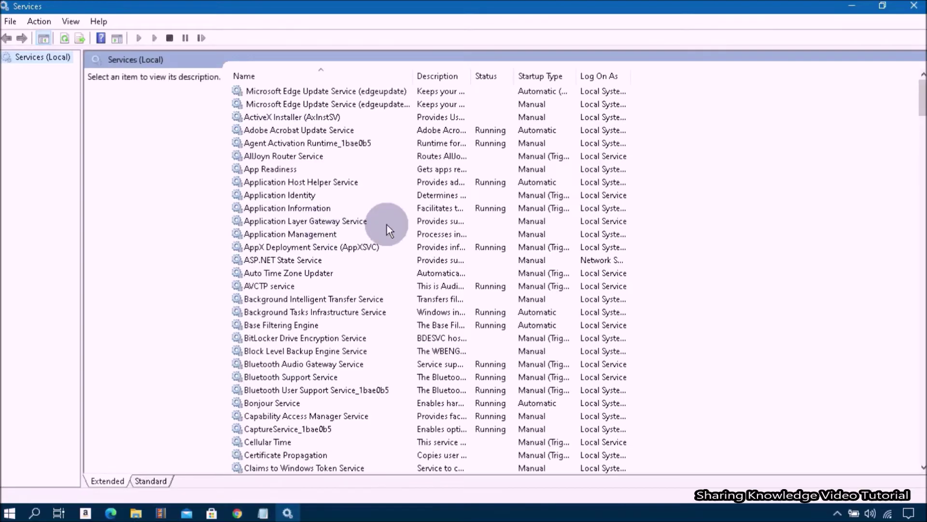
- Open Windows Security Service properties and confirm it is Running with Manual startup
left_click_drag(920, 102, 922, 458)
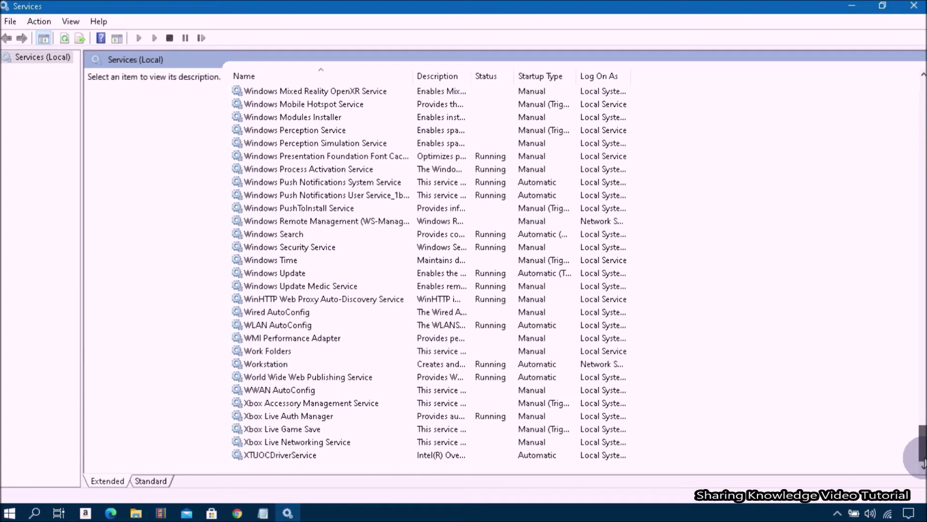
left_click(303, 247)
right_click(305, 247)
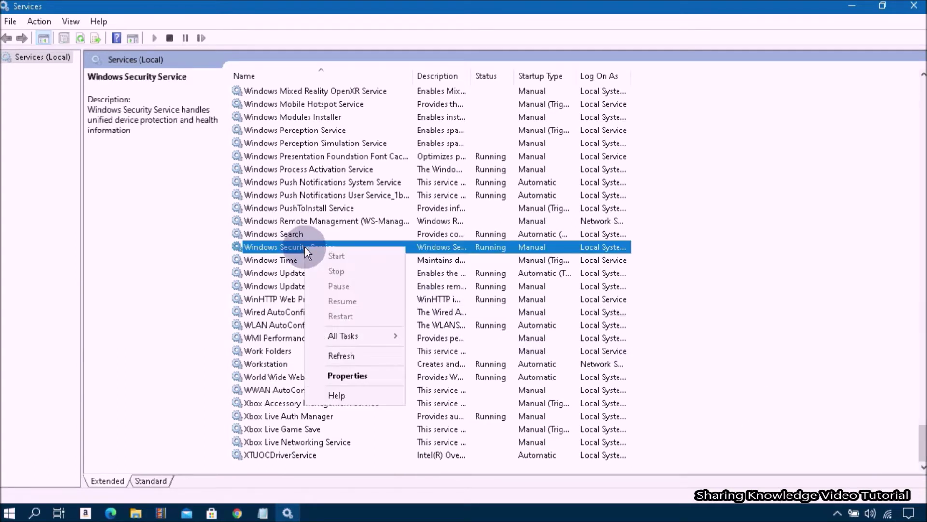
left_click(352, 374)
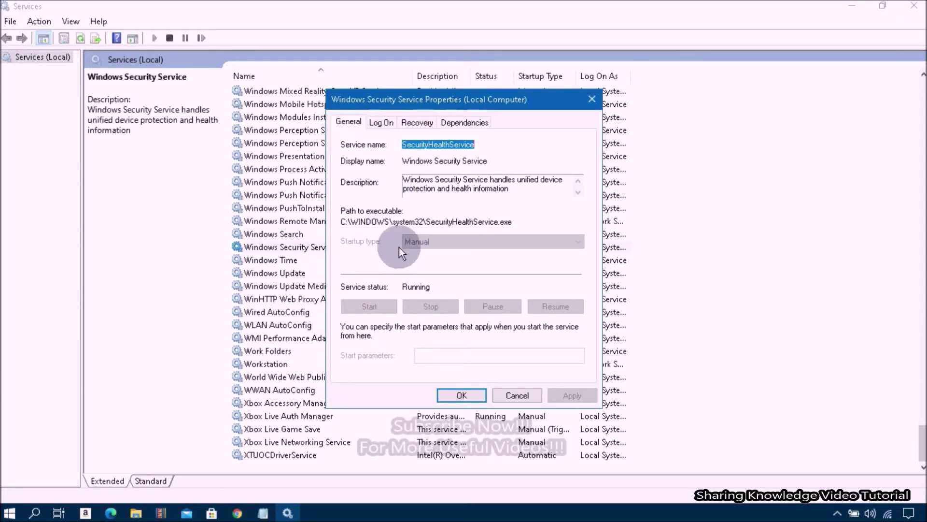
left_click(496, 147)
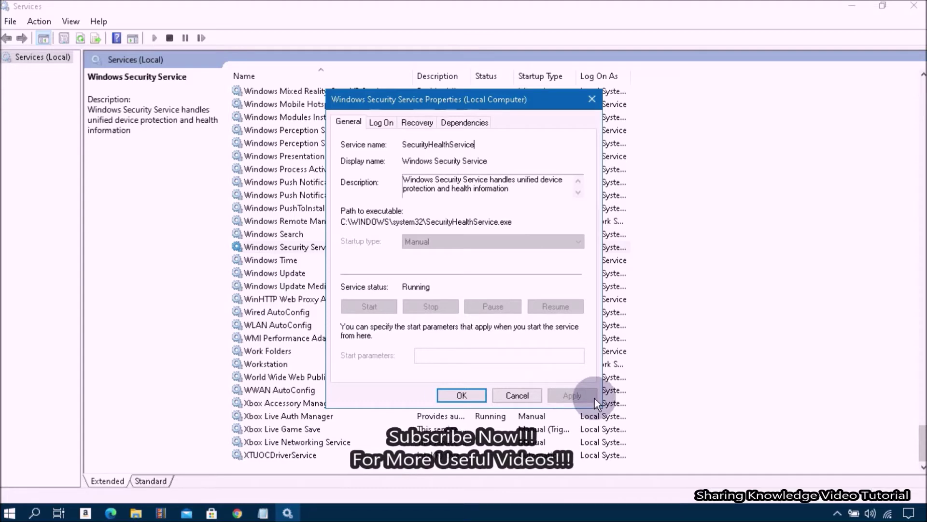
left_click(456, 398)
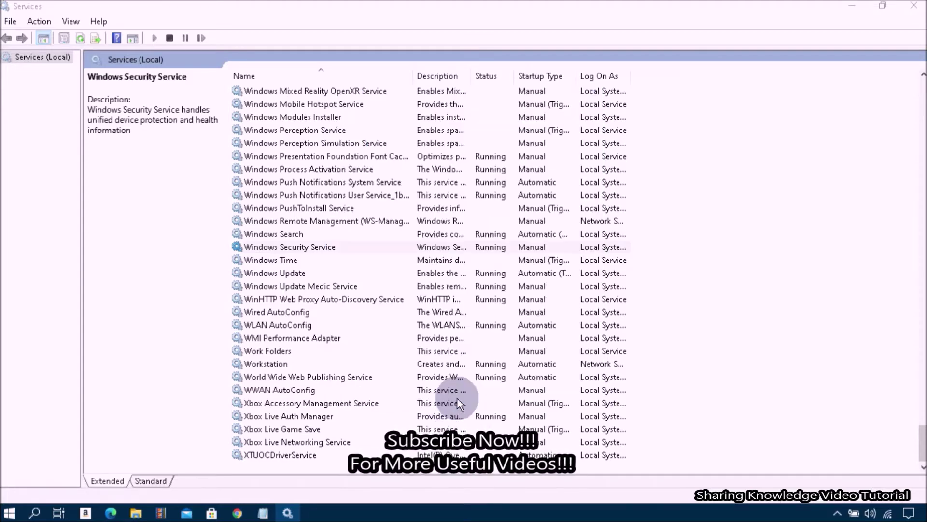
left_click(288, 275)
right_click(288, 272)
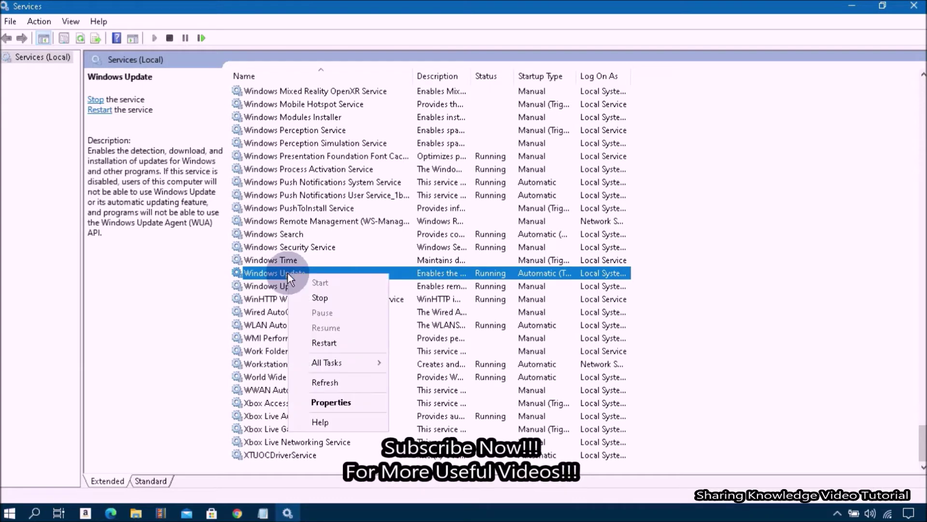
left_click(332, 402)
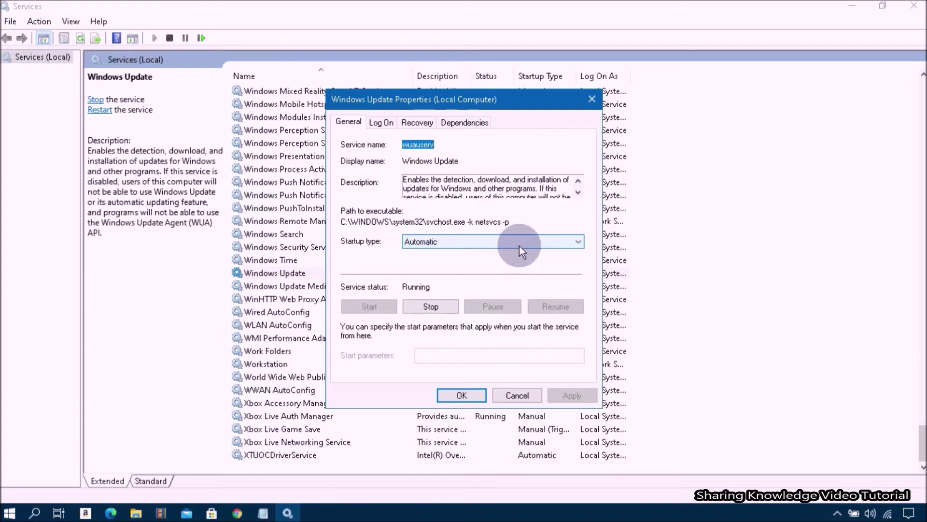
left_click(461, 395)
left_click_drag(922, 444, 922, 339)
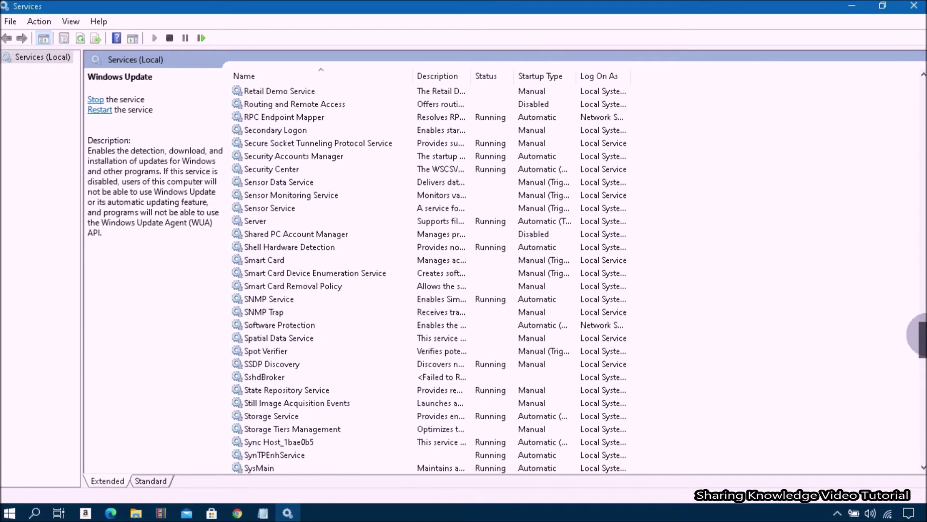
left_click(305, 169)
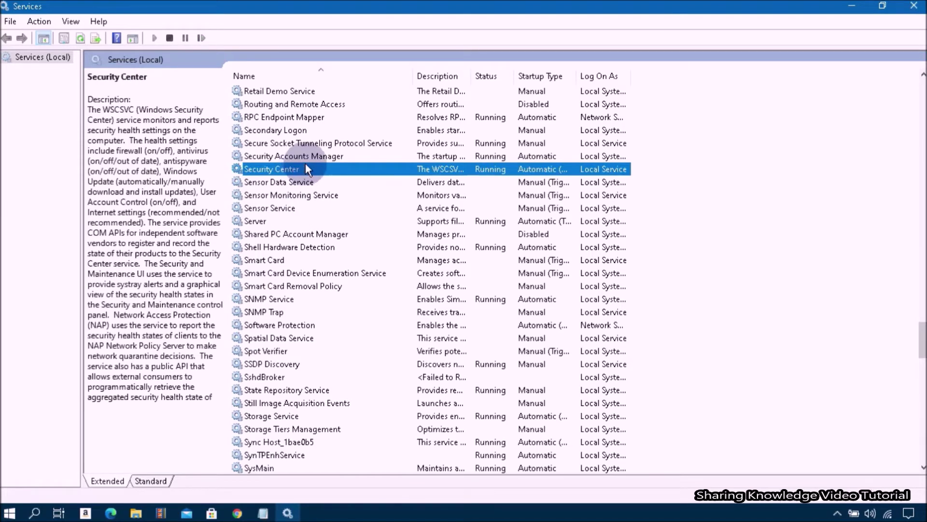
right_click(305, 165)
left_click(350, 291)
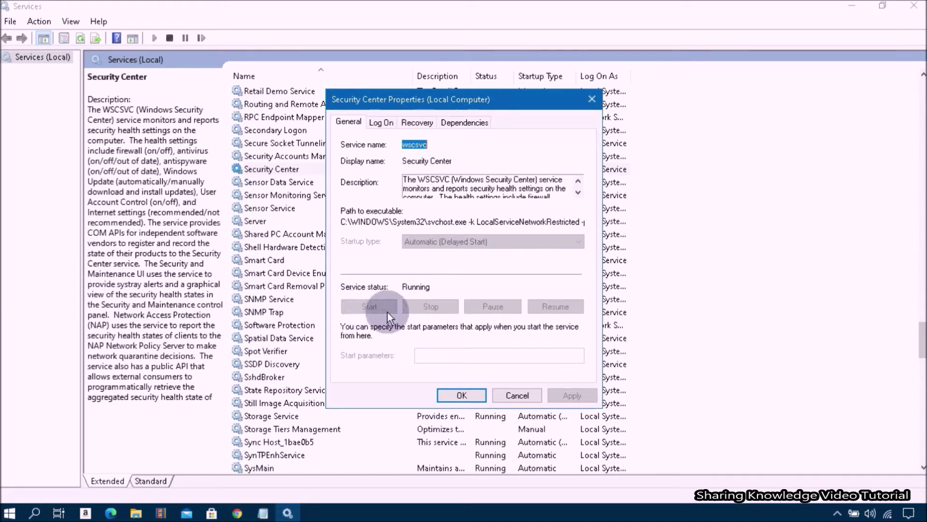
left_click(462, 395)
left_click_drag(920, 350, 921, 256)
left_click(337, 250)
right_click(337, 248)
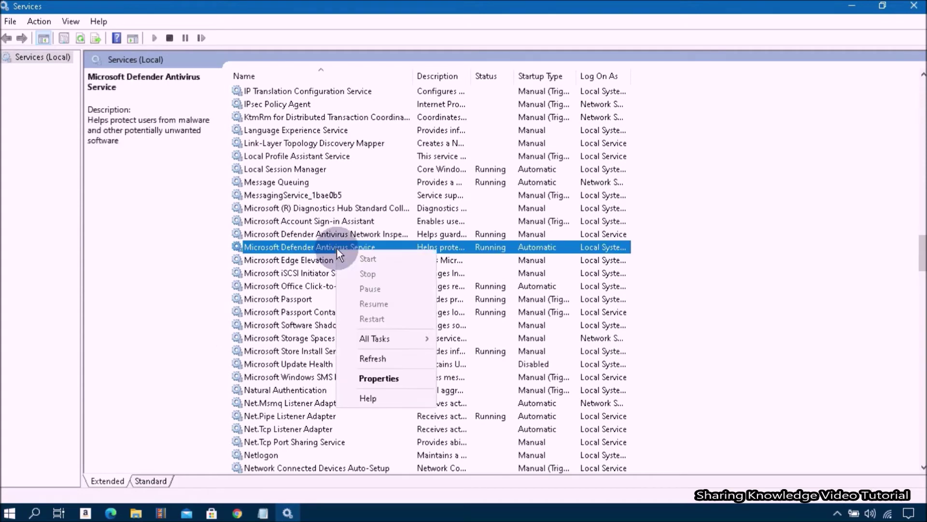
left_click(382, 377)
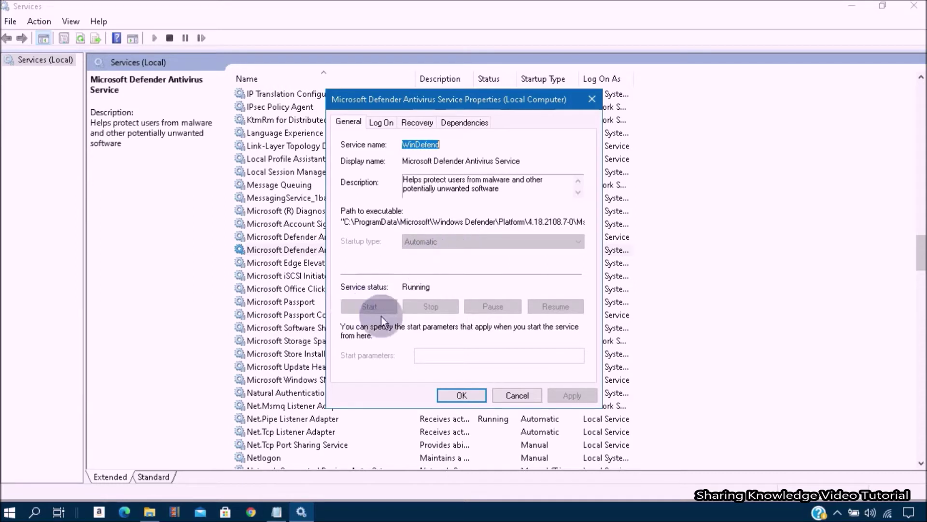
left_click(453, 395)
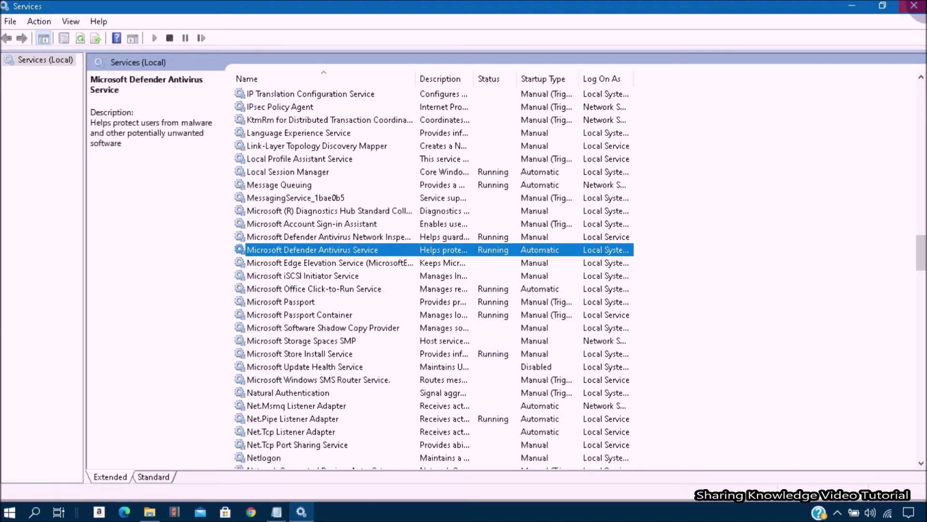
- Close the Services window
left_click(914, 6)
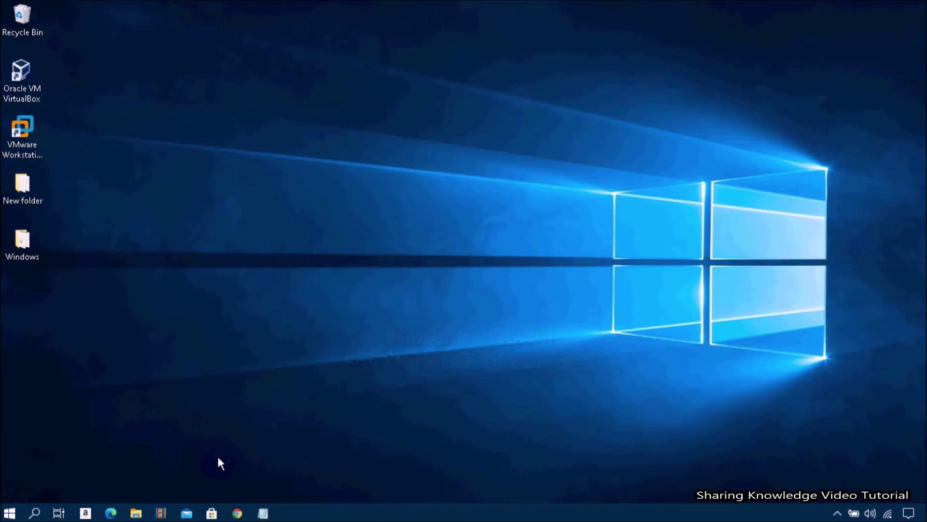
- Launch Registry Editor by running regedit from the Run dialog
key("super+r")
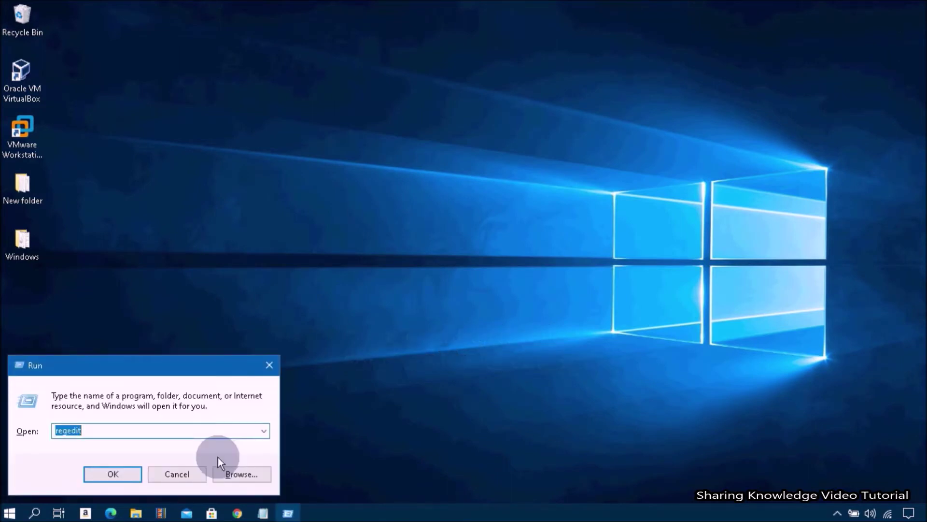
key("BackSpace")
type("regedit")
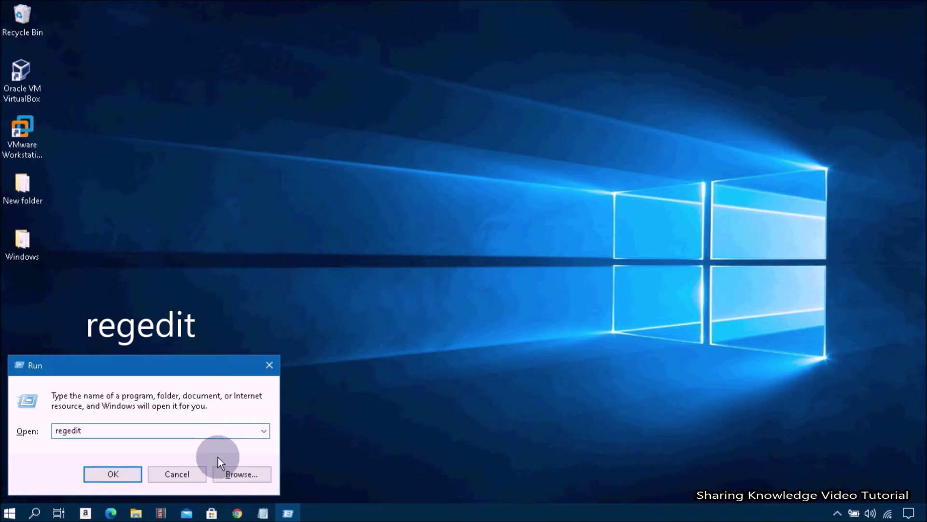
key("Return")
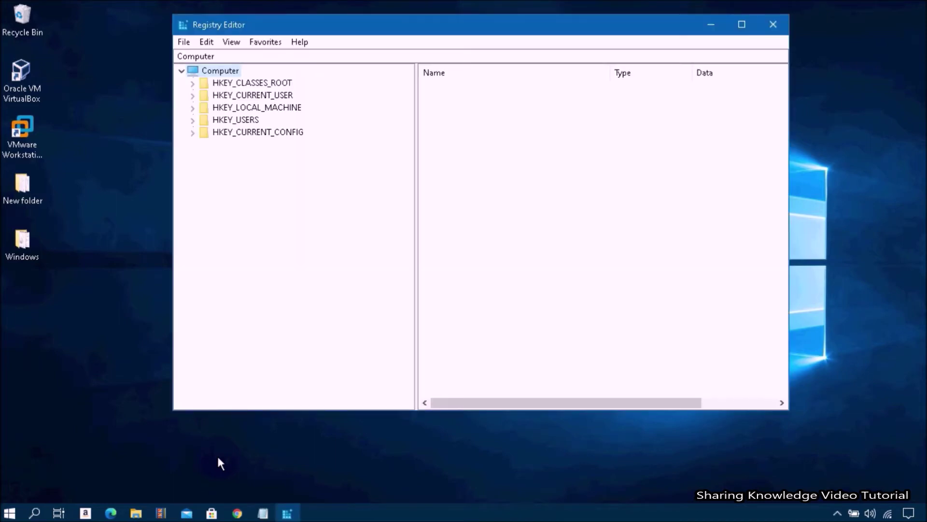
- Navigate to HKEY_LOCAL_MACHINE\SYSTEM\CurrentControlSet\Services and select the wscsvc key
left_click(192, 108)
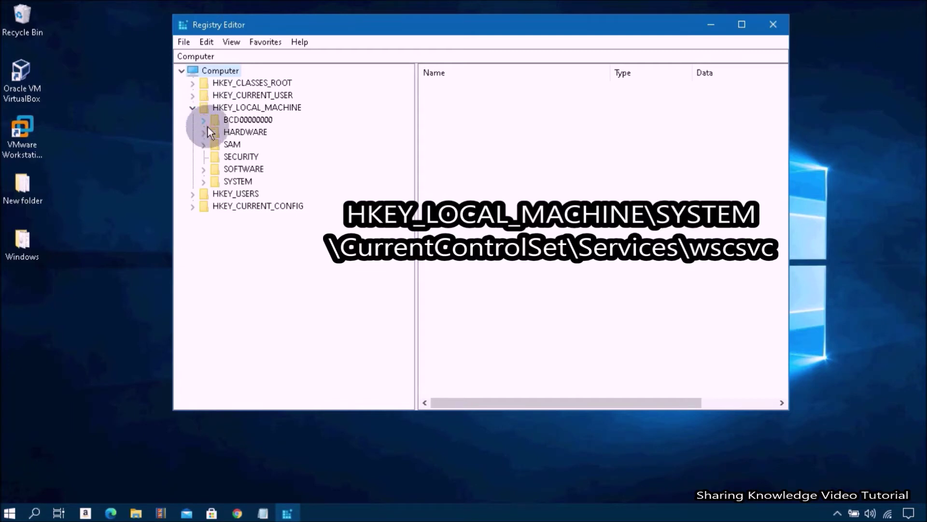
left_click(202, 182)
left_click_drag(413, 203, 403, 237)
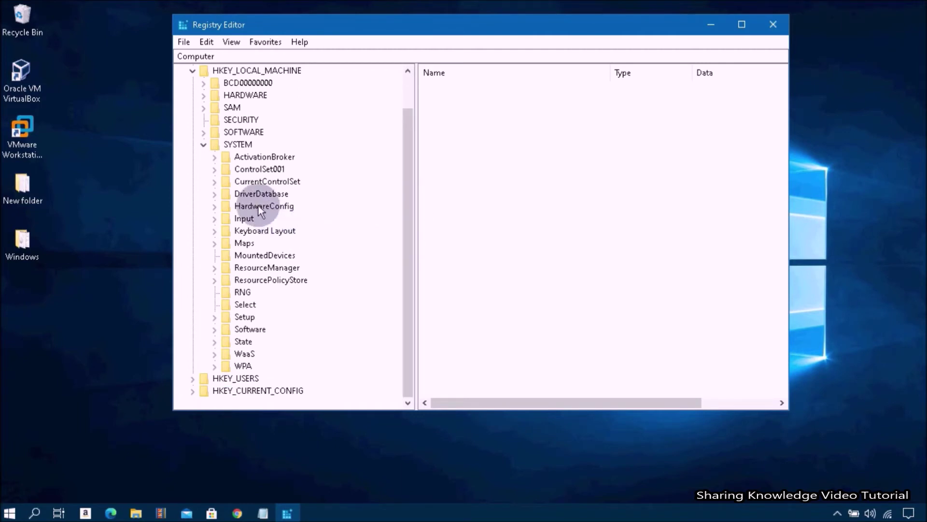
left_click(215, 182)
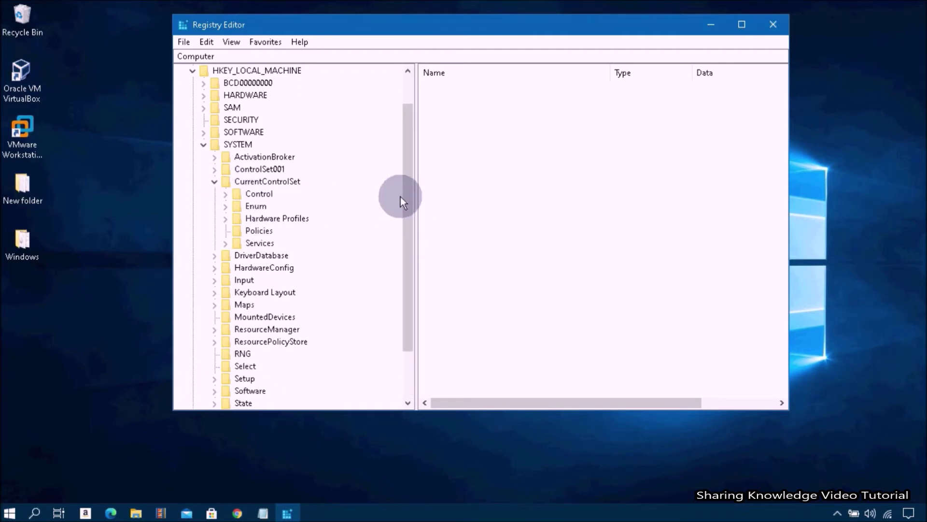
left_click(226, 243)
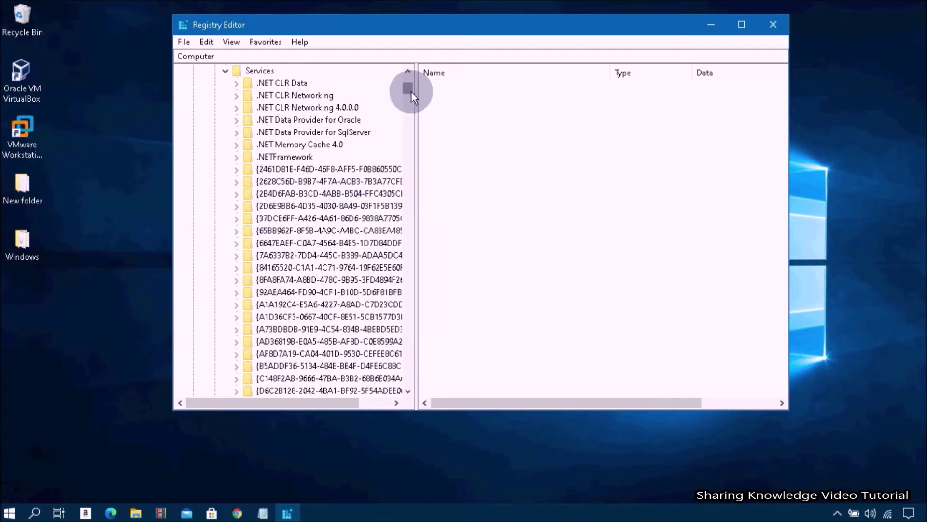
left_click_drag(412, 89, 398, 369)
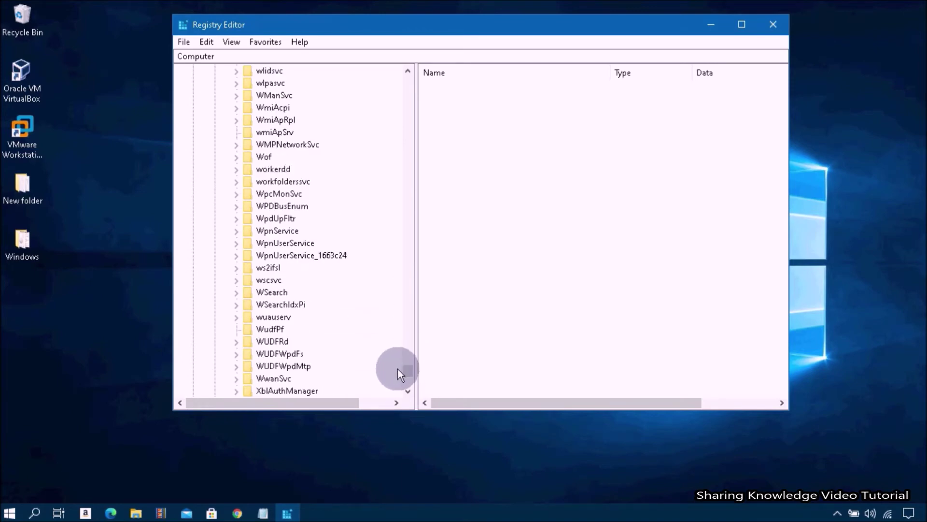
left_click(270, 280)
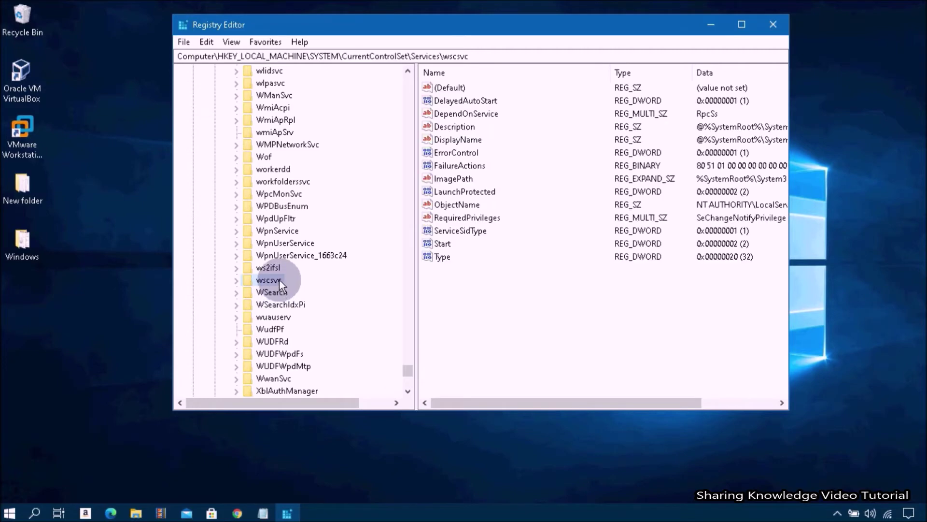
right_click(279, 280)
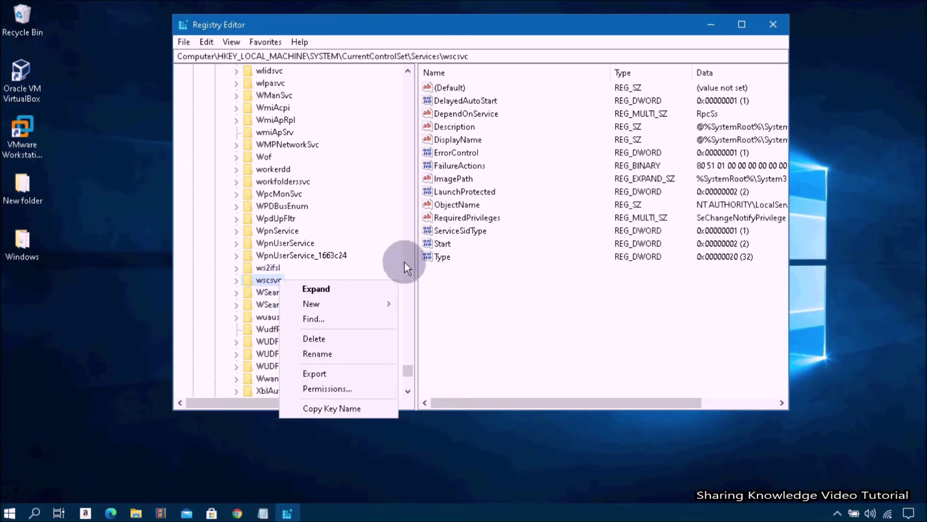
- Open the wscsvc Start value and confirm its data stays at 2
left_click(439, 244)
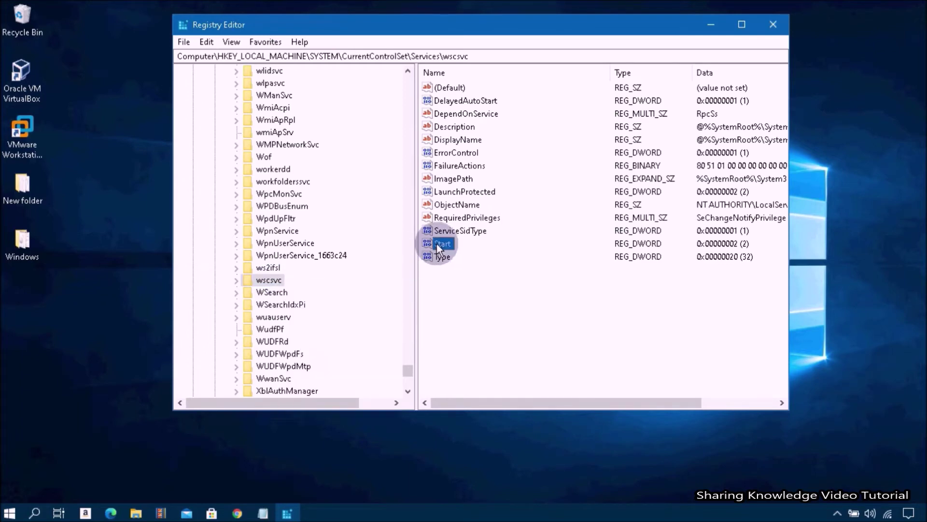
right_click(447, 245)
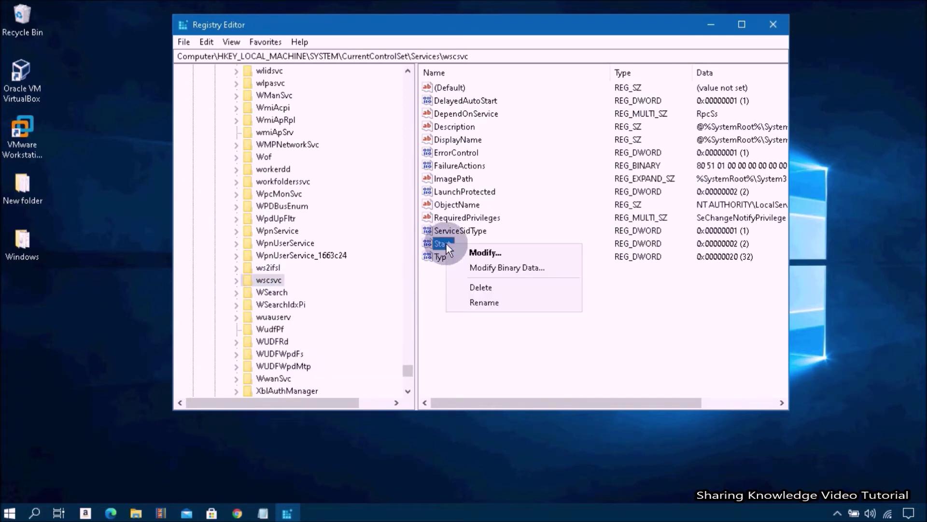
left_click(495, 254)
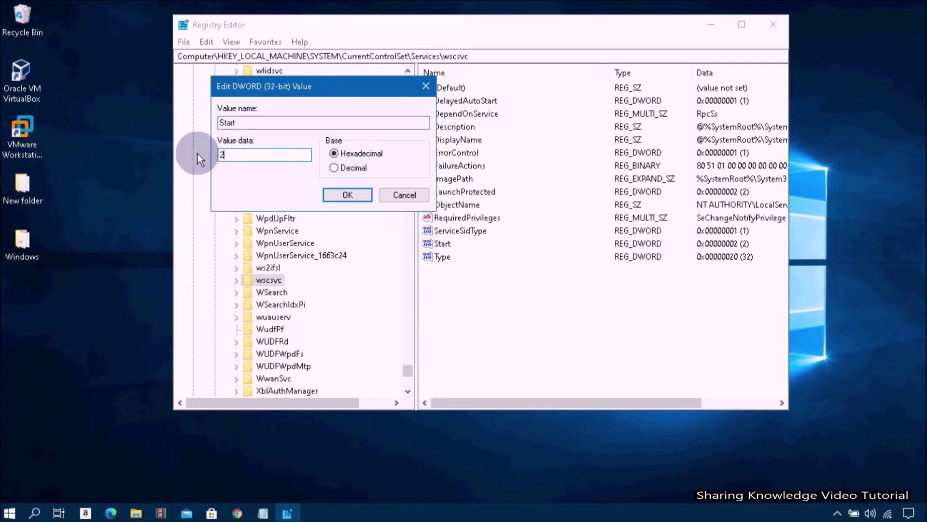
left_click(347, 195)
- Collapse the registry tree and close Registry Editor
left_click_drag(408, 371, 408, 126)
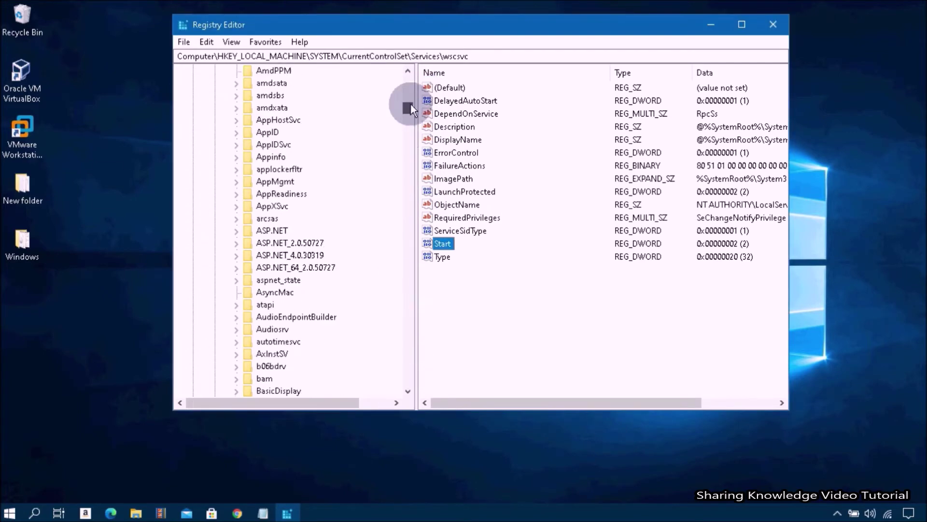
left_click(217, 219)
left_click(182, 70)
left_click(772, 24)
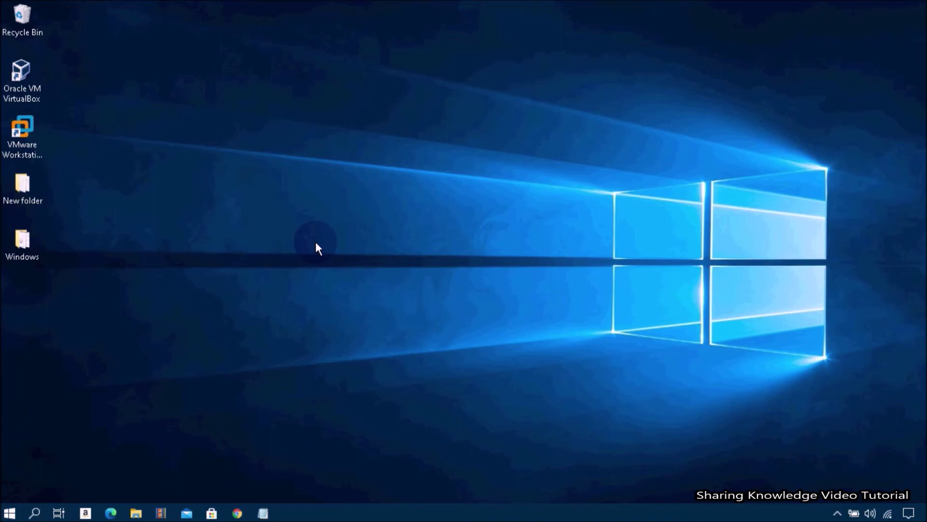
- Reopen the Services console with services.msc and scroll down to the Windows services
key("super+r")
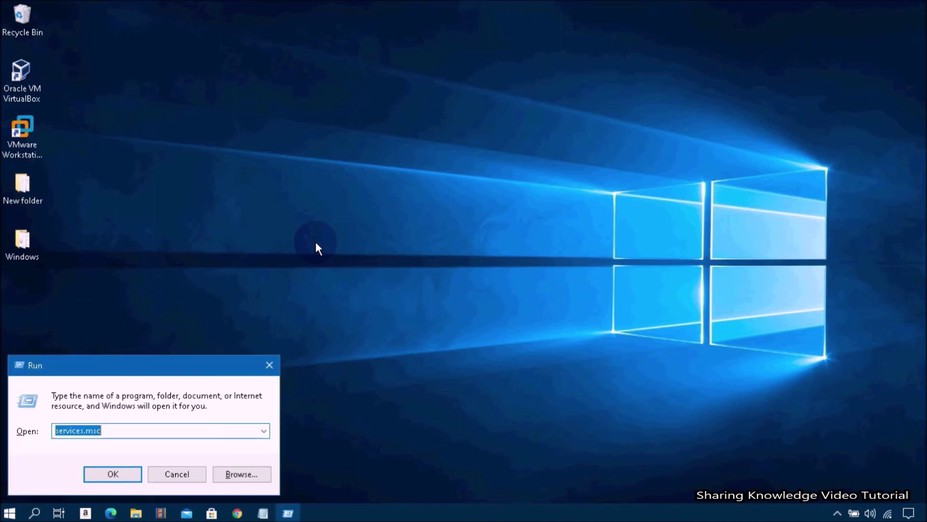
key("BackSpace")
type("services.msc")
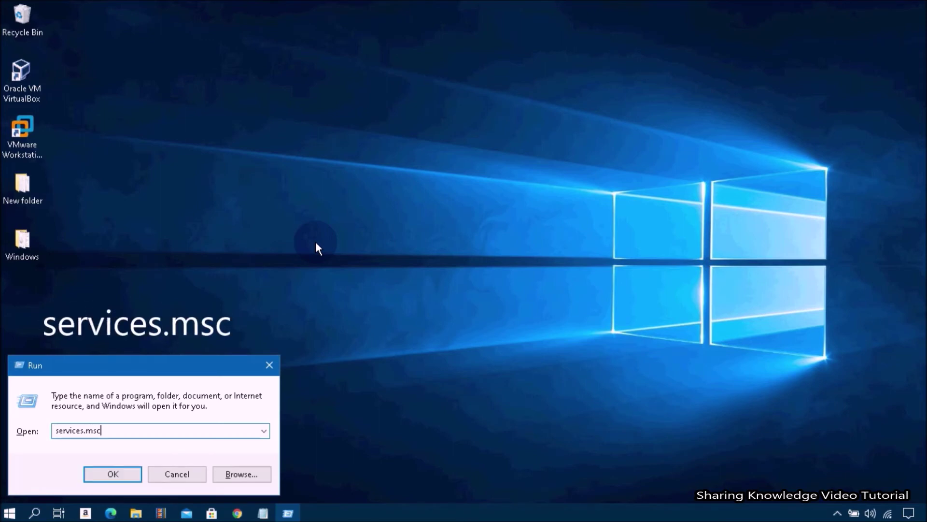
key("Return")
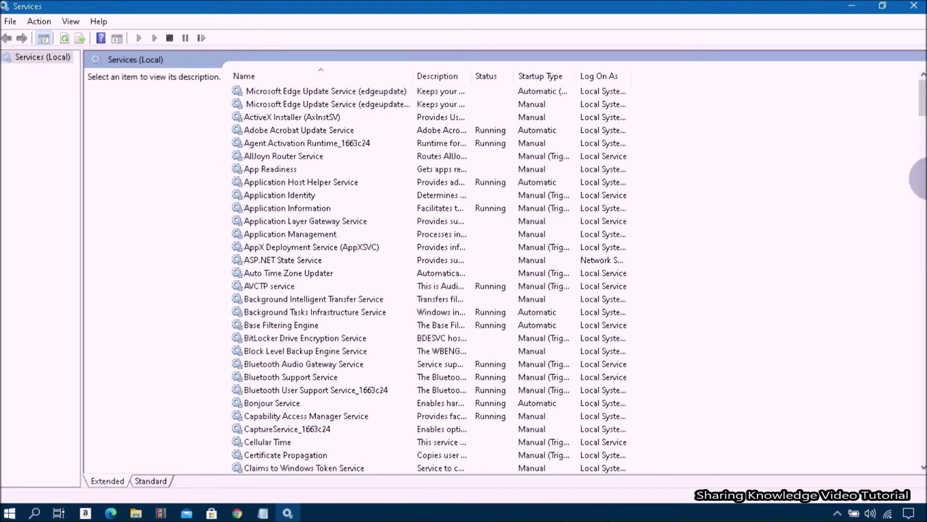
left_click(923, 167)
left_click_drag(923, 166, 910, 430)
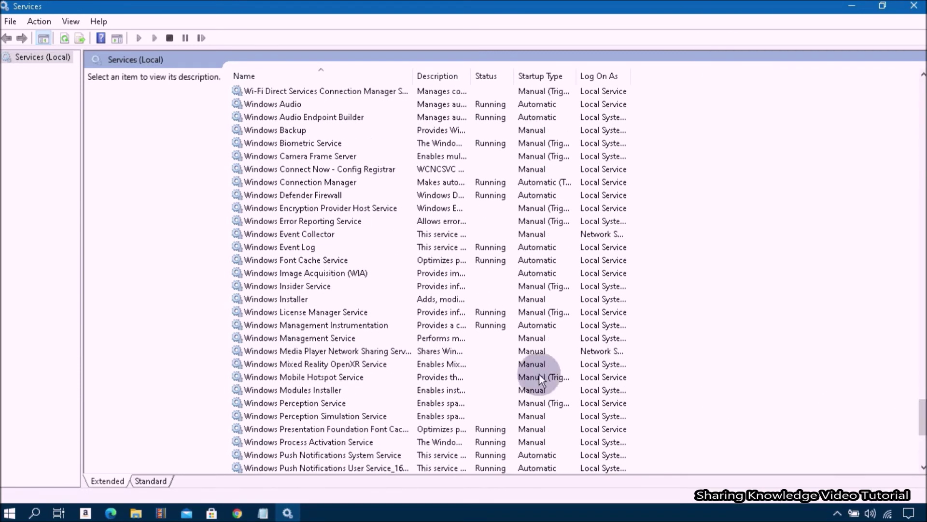
left_click(339, 325)
right_click(338, 325)
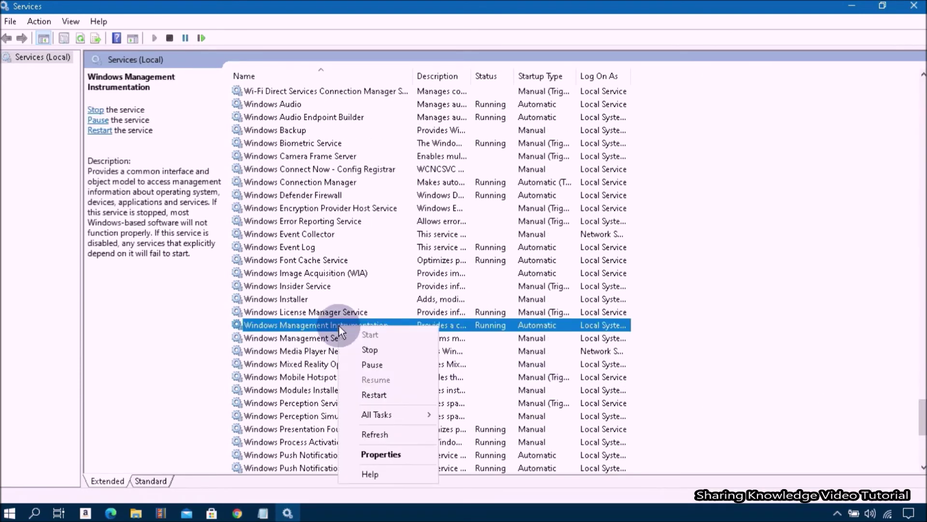
left_click(381, 451)
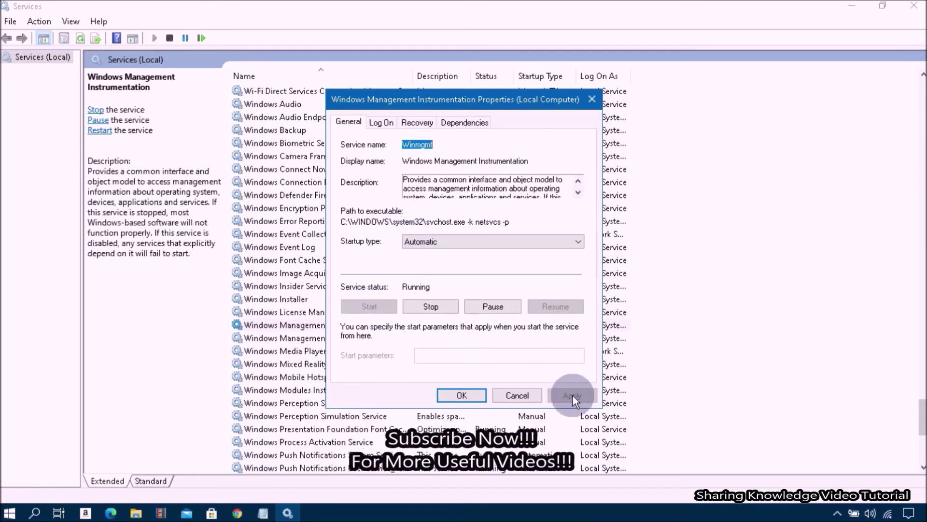
left_click(456, 395)
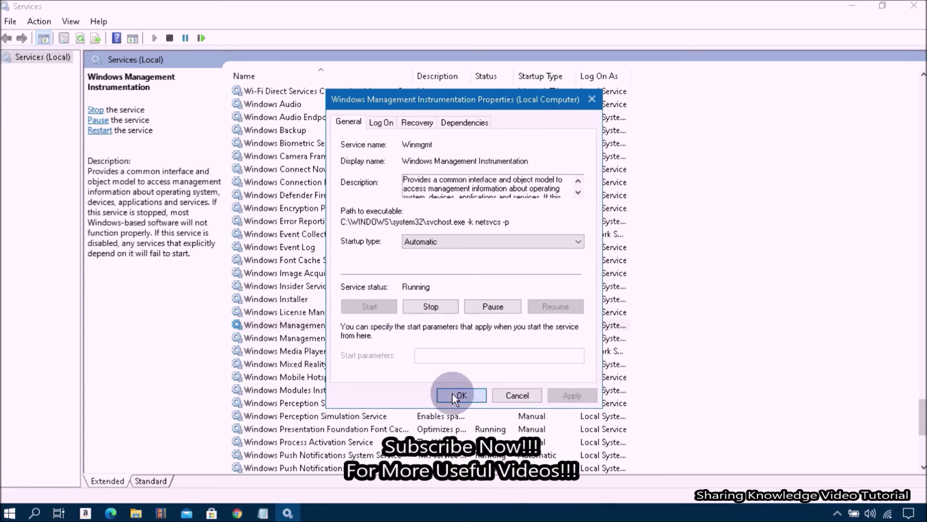
left_click_drag(920, 410, 920, 310)
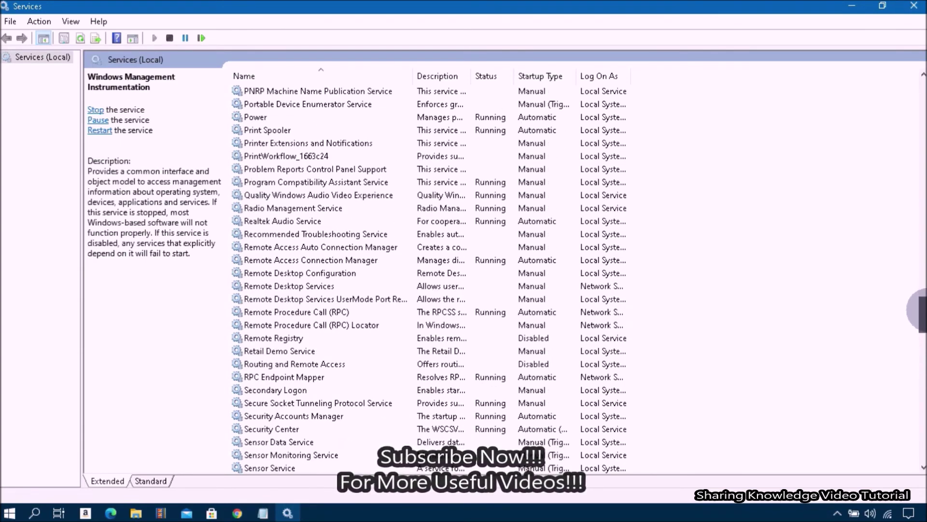
left_click(334, 311)
right_click(333, 312)
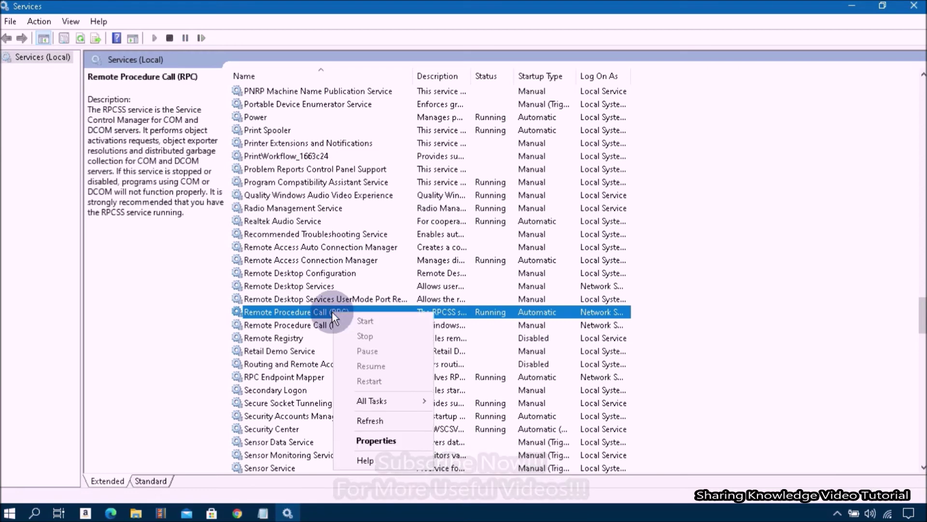
left_click(372, 439)
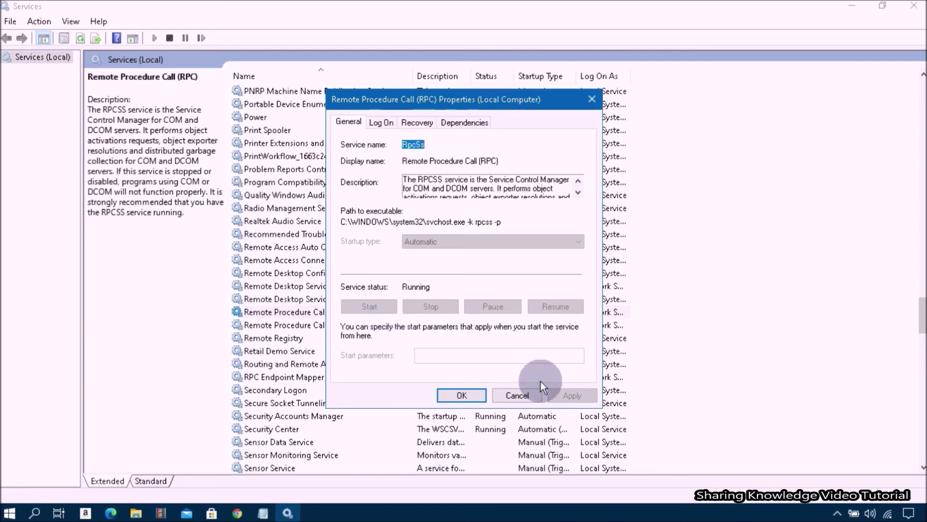
left_click(461, 394)
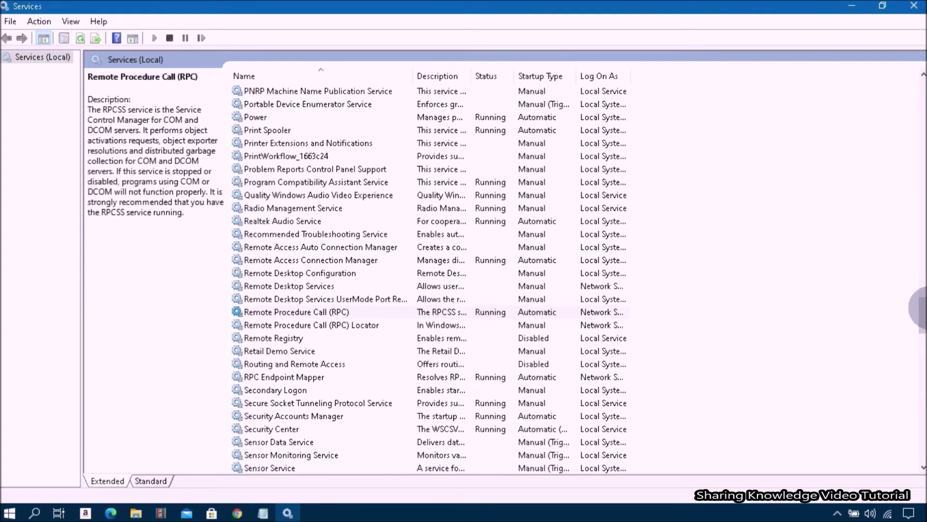
- Select Microsoft Defender Antivirus Service, then close the Services console
left_click_drag(920, 316, 921, 266)
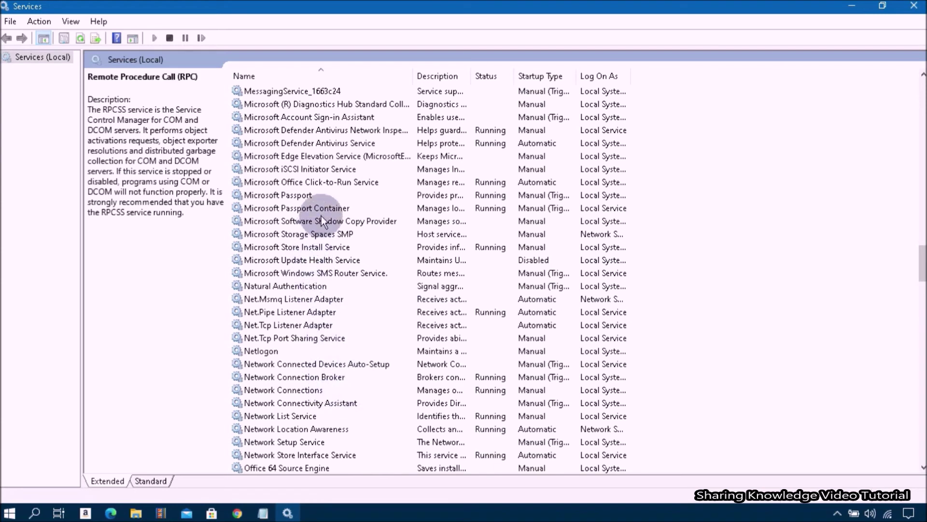
left_click(318, 144)
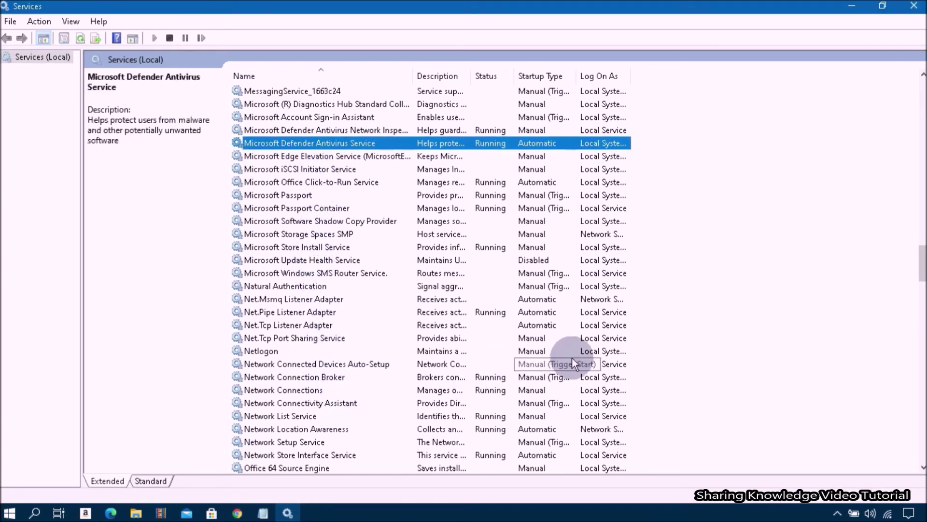
left_click(922, 6)
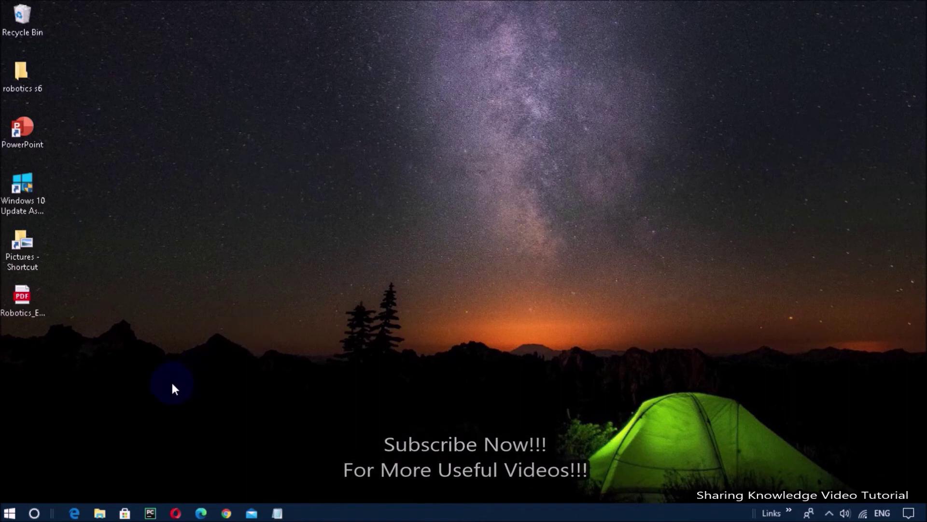
- Search for cmd and launch Command Prompt as administrator
key("Down")
key("super+s")
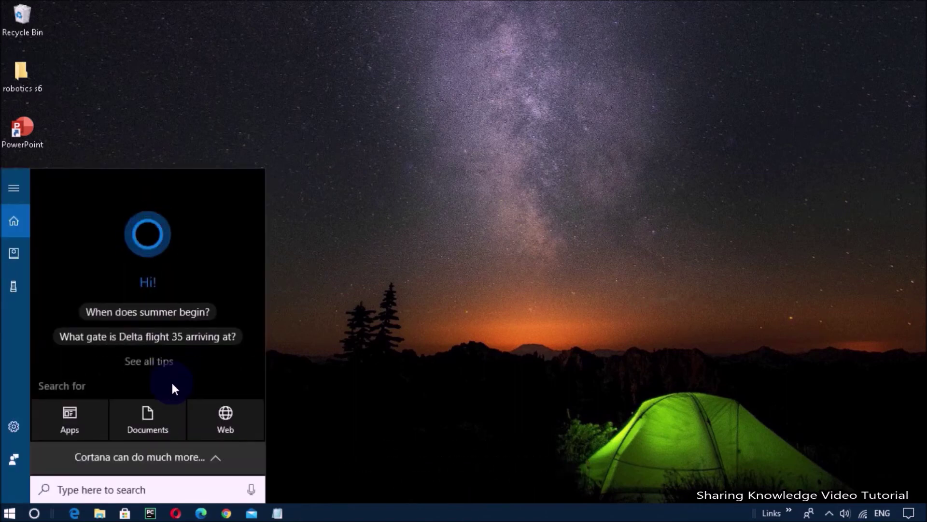
type("cmd")
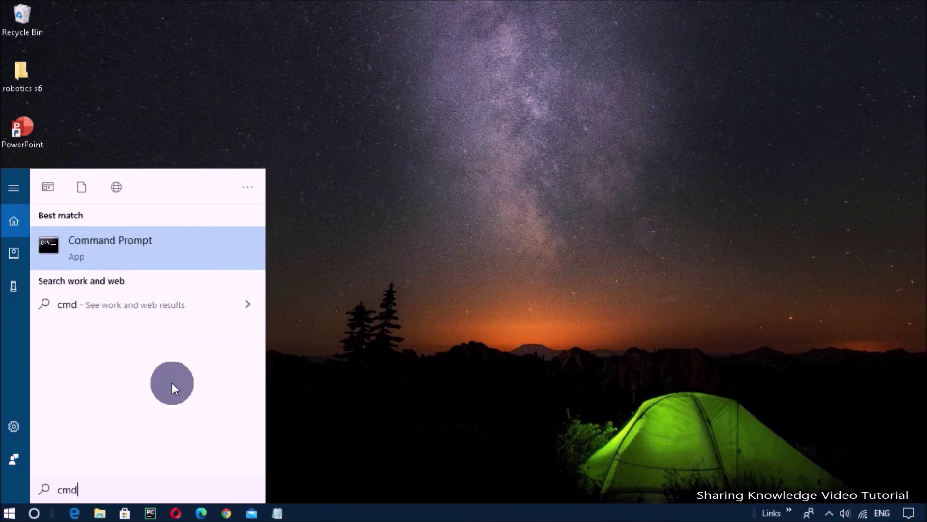
right_click(109, 248)
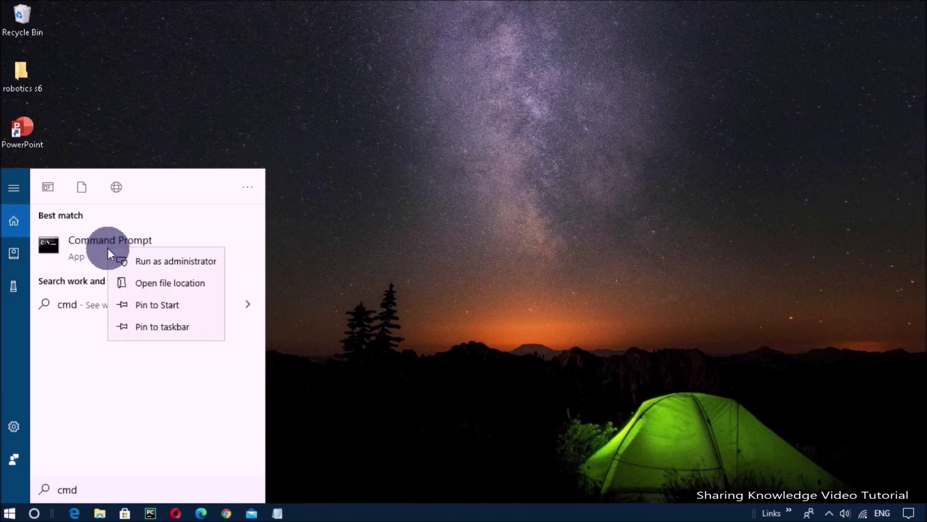
left_click(132, 261)
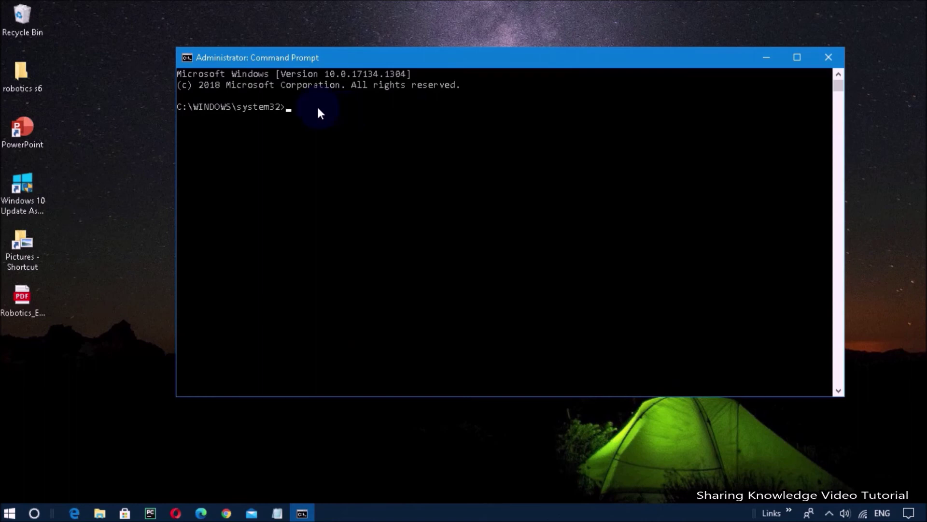
- Run sfc /scannow in the administrator prompt, then exit Command Prompt
type("sfc /scannow")
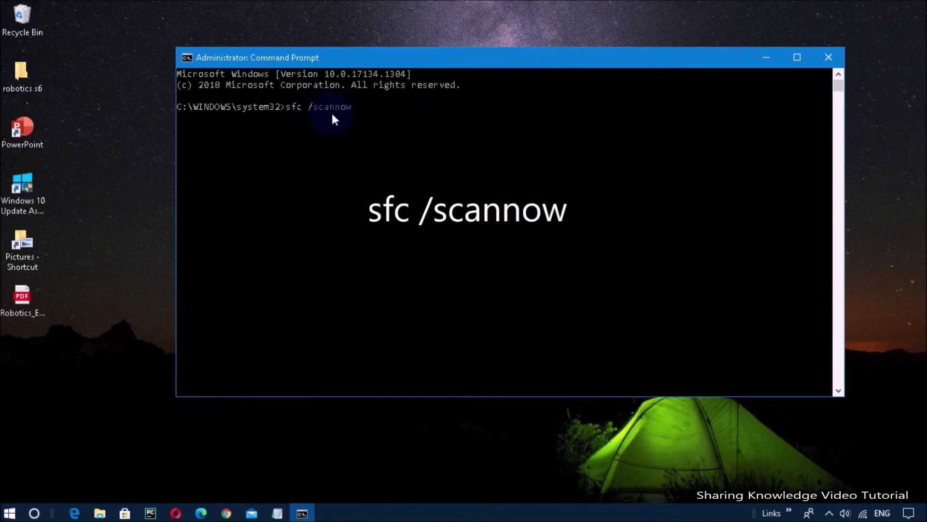
key("Return")
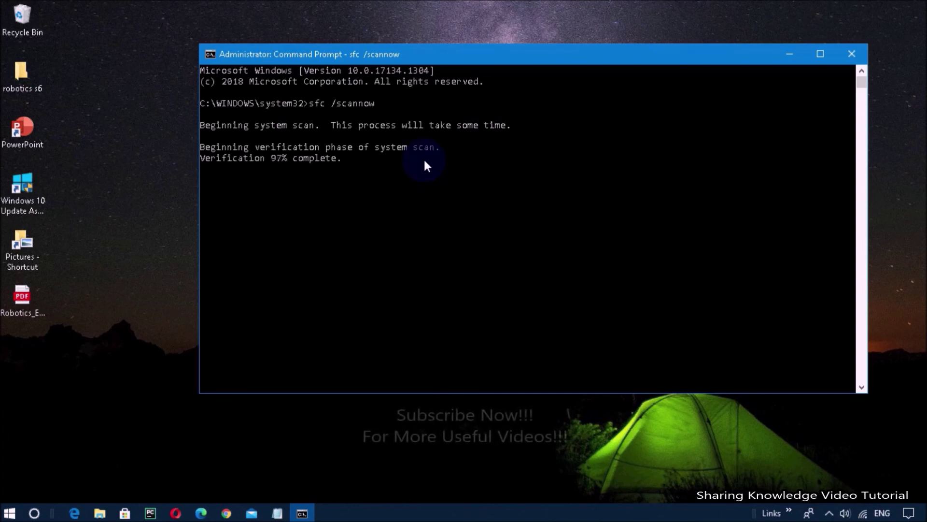
type("exit")
key("Return")
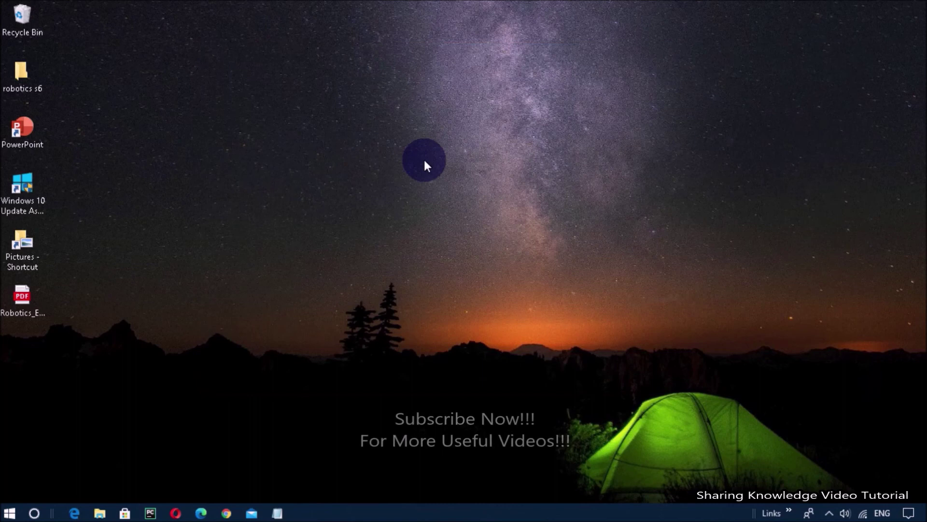